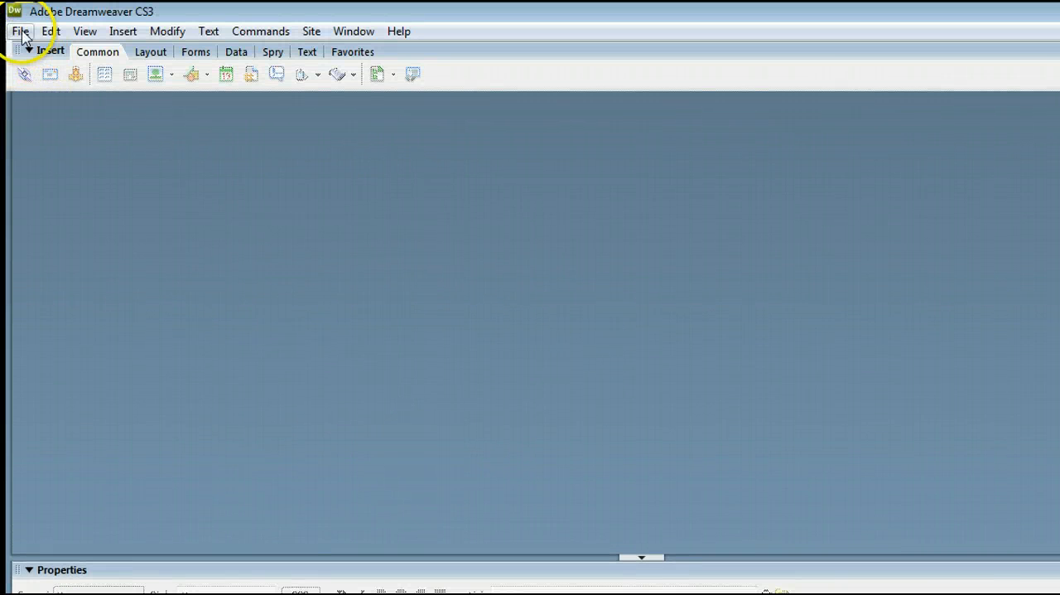
Step: Create a new blank HTML page (XHTML 1.0 Transitional) with layout set to none
click(20, 30)
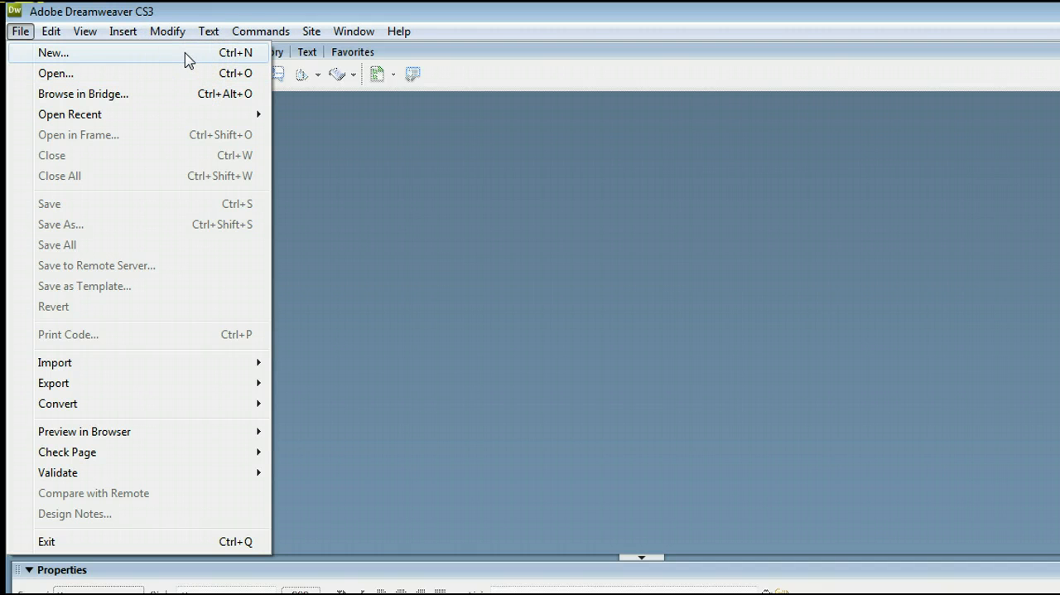
click(187, 58)
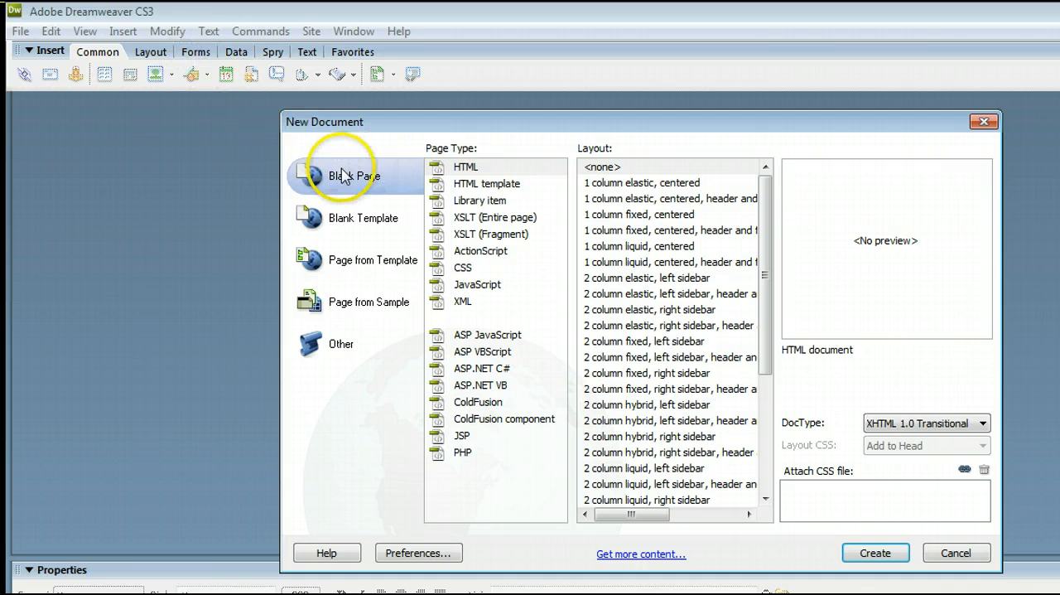
click(511, 172)
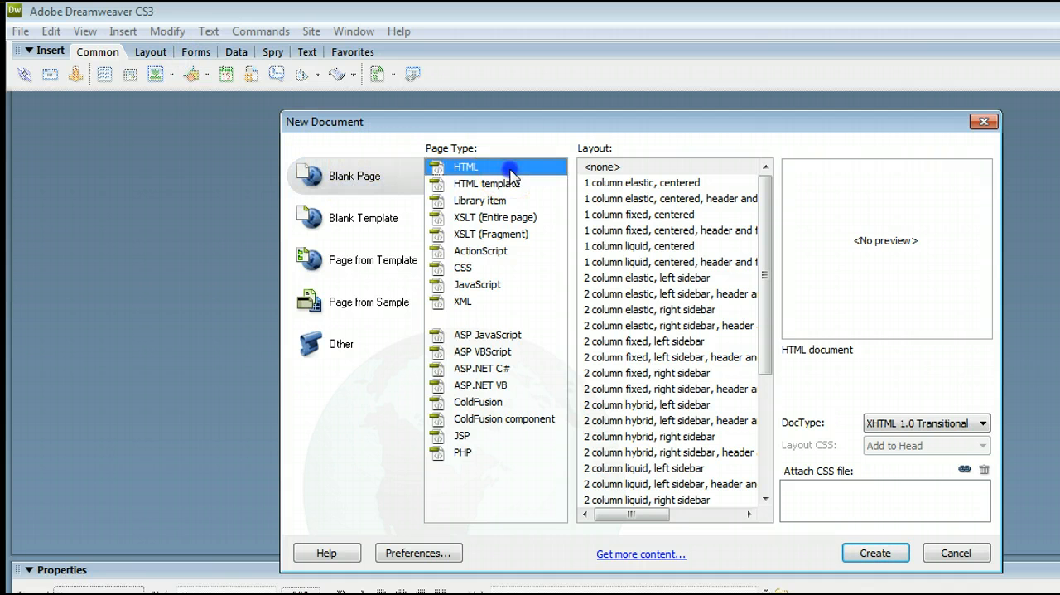
click(645, 169)
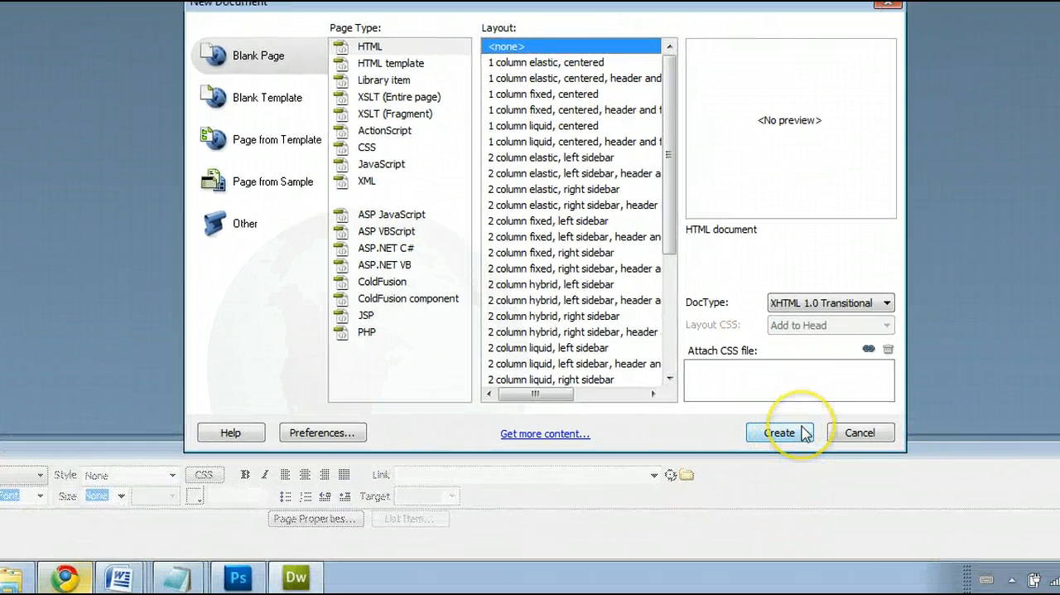
click(779, 433)
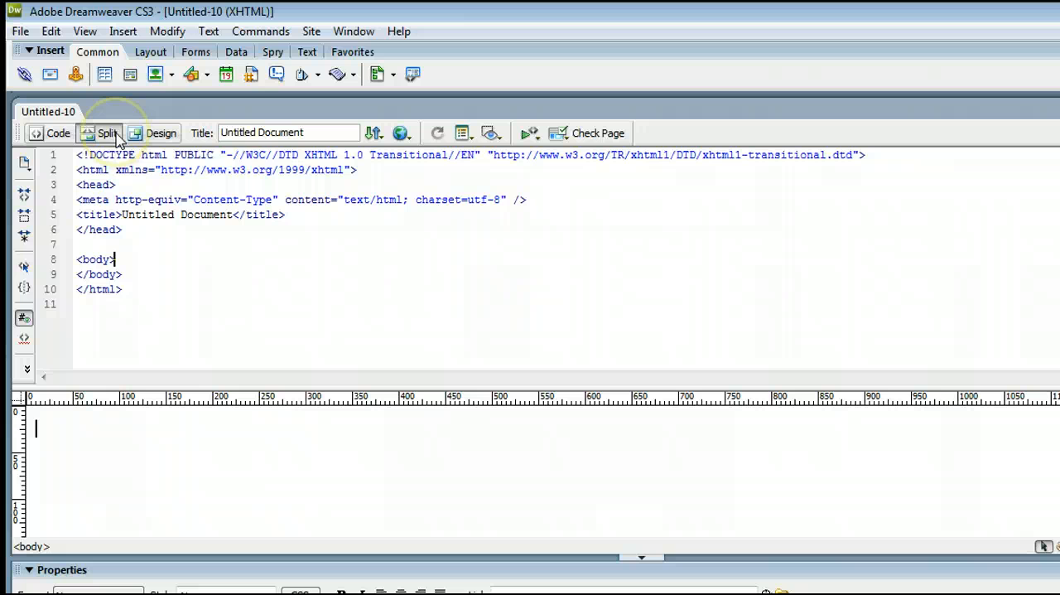
click(58, 135)
click(58, 135)
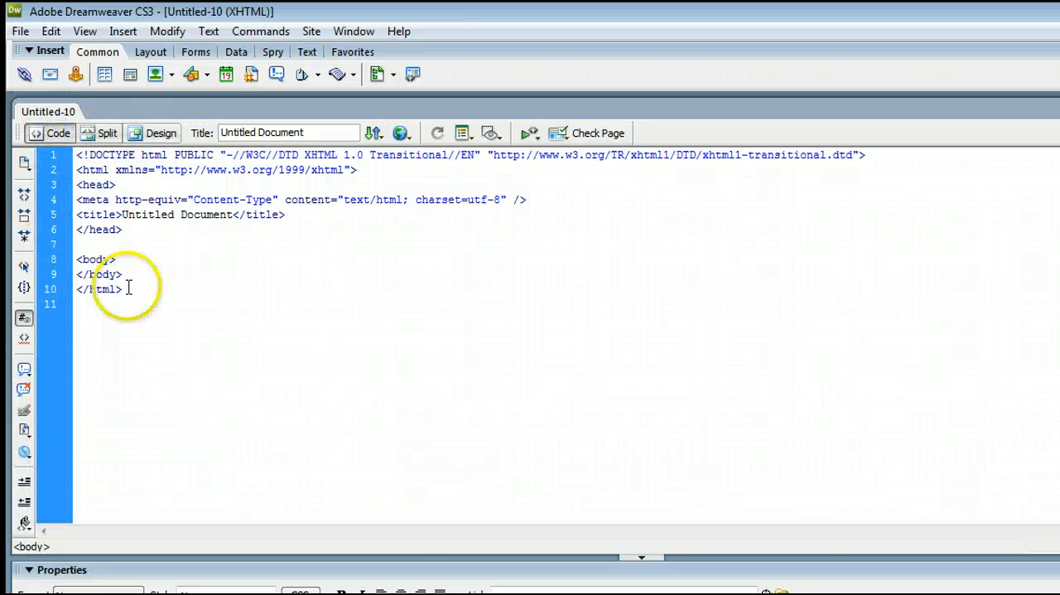
click(107, 132)
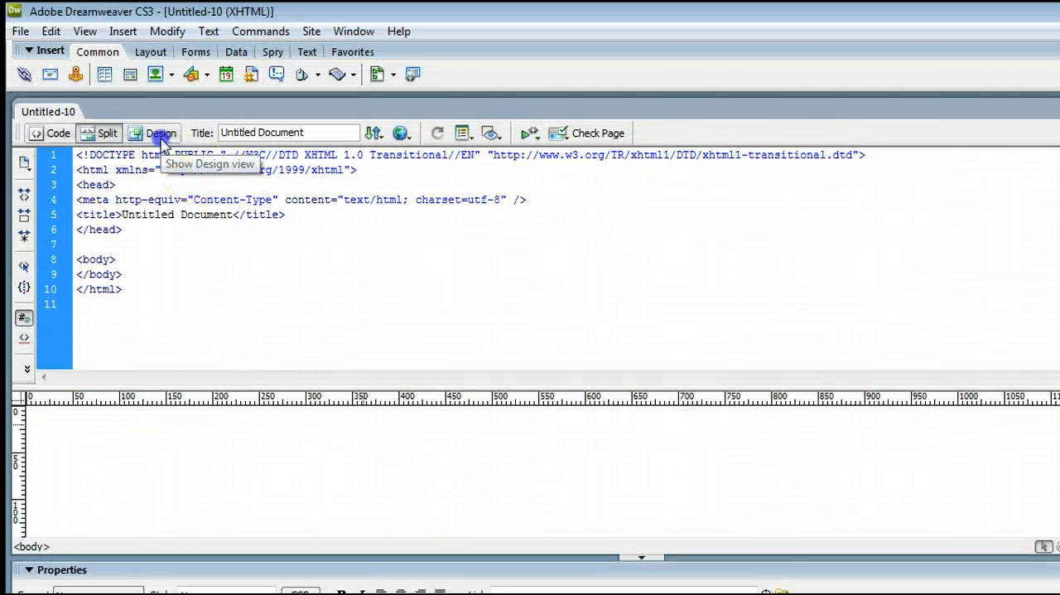
click(158, 133)
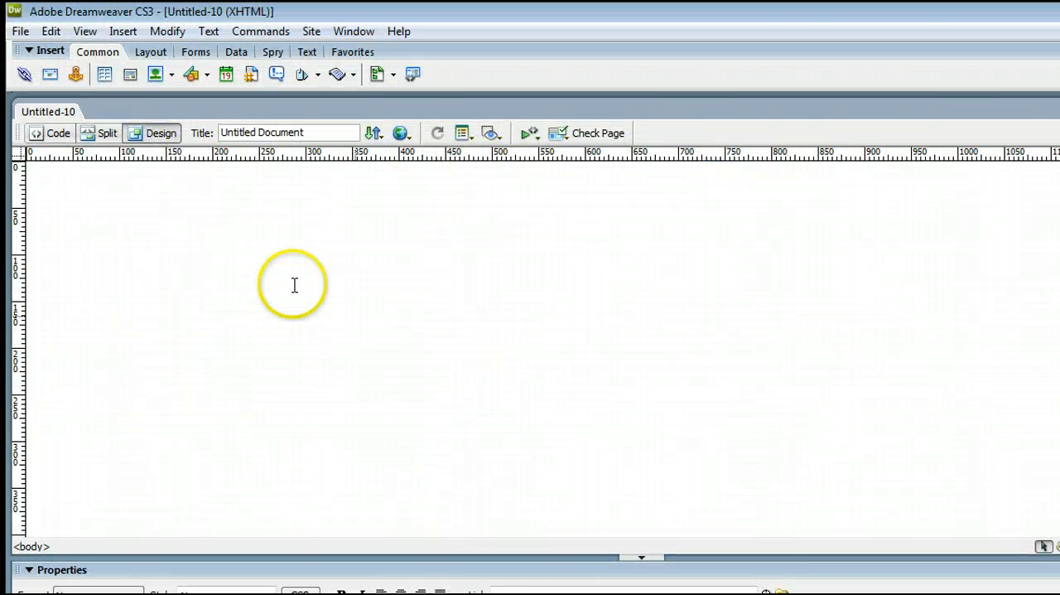
click(102, 133)
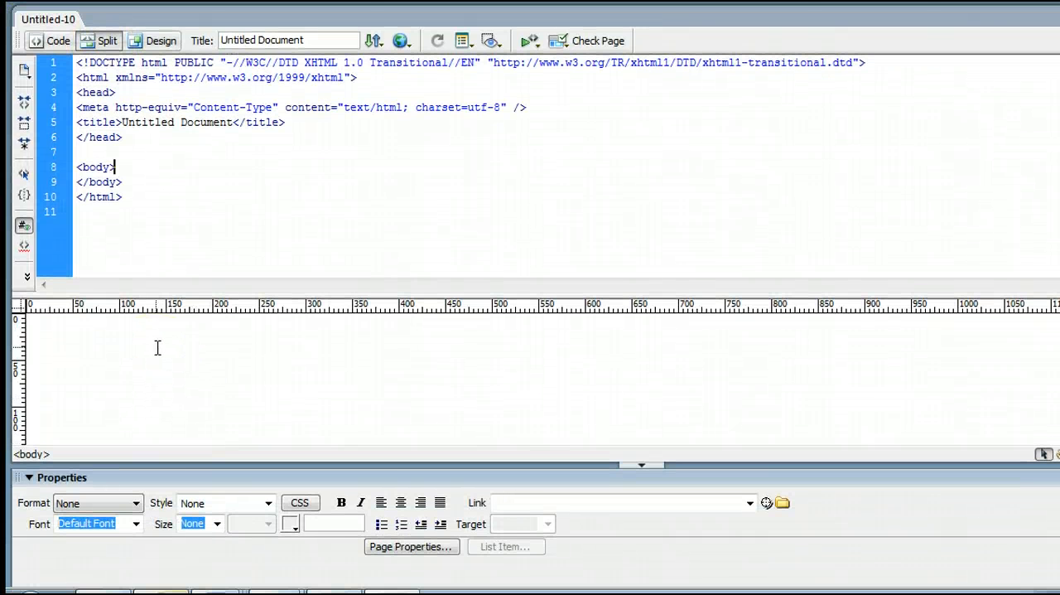
Step: Write the email address as plain text in the page body, fixing a typo along the way
click(142, 338)
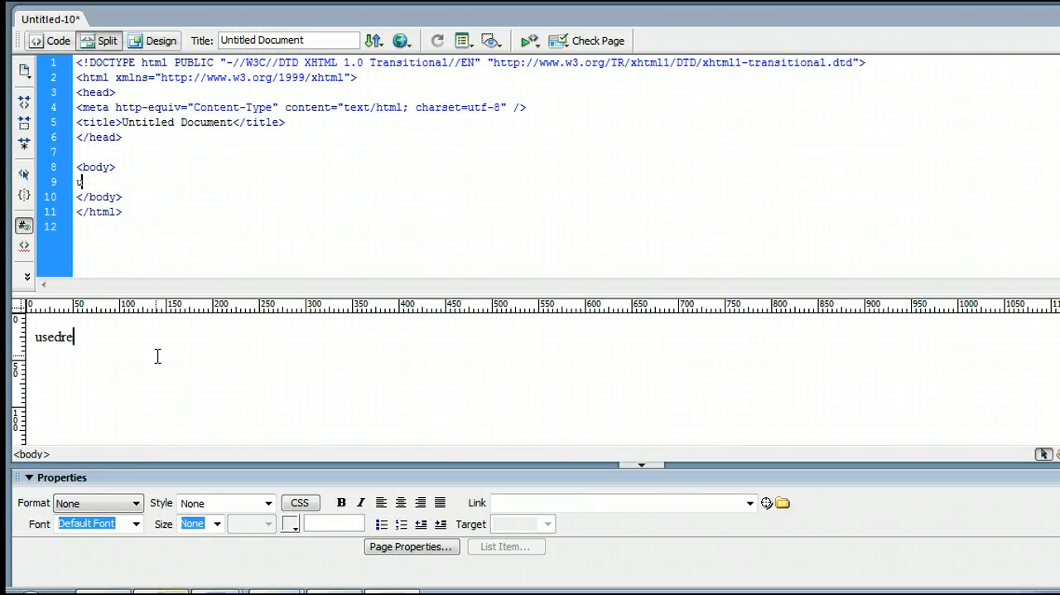
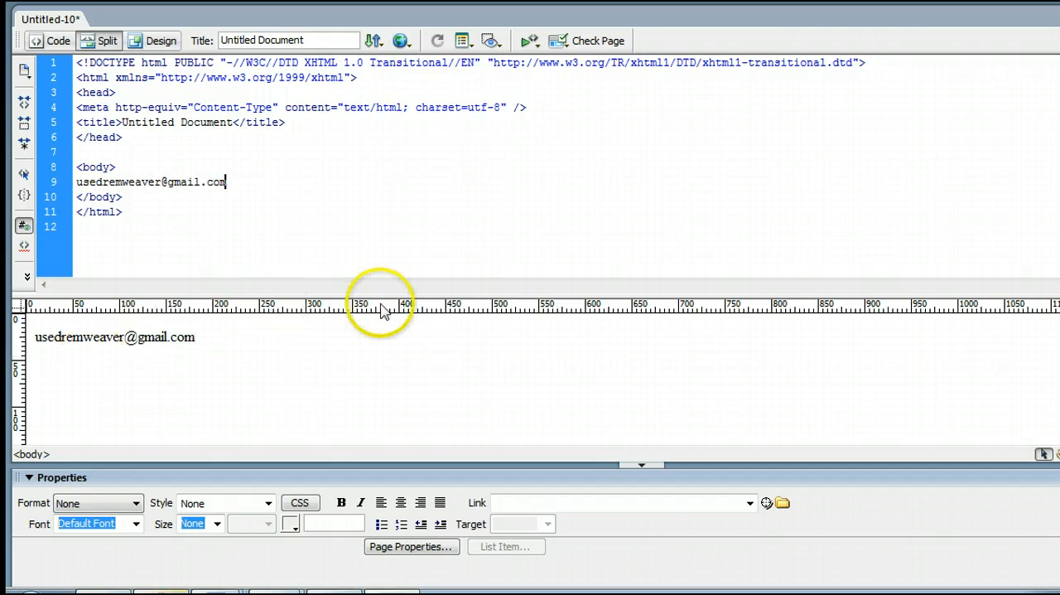
click(377, 333)
Step: Collapse and re-expand the Properties panel beneath the Design view
click(397, 418)
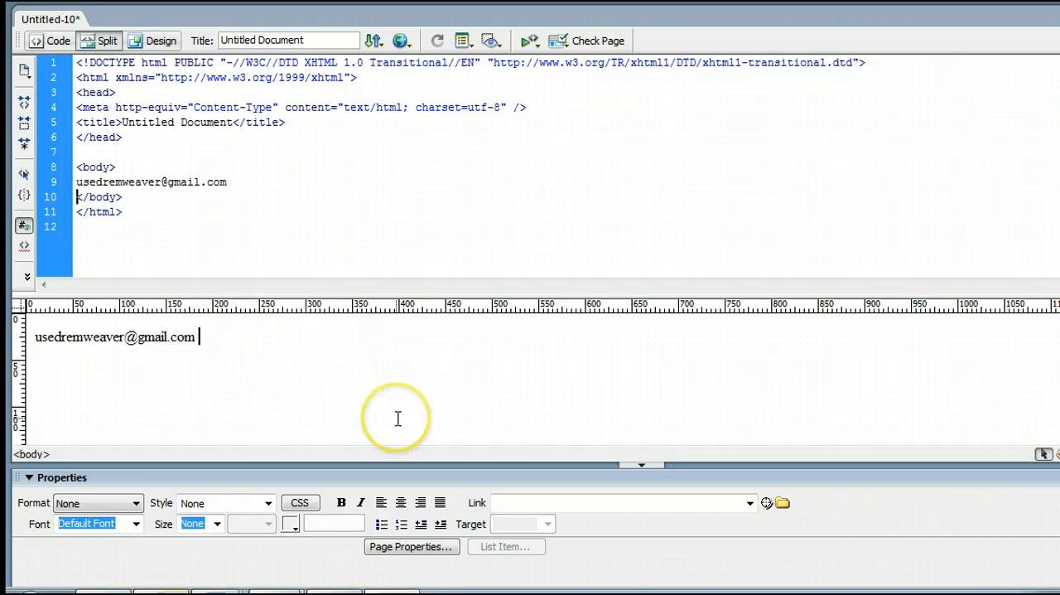
click(641, 463)
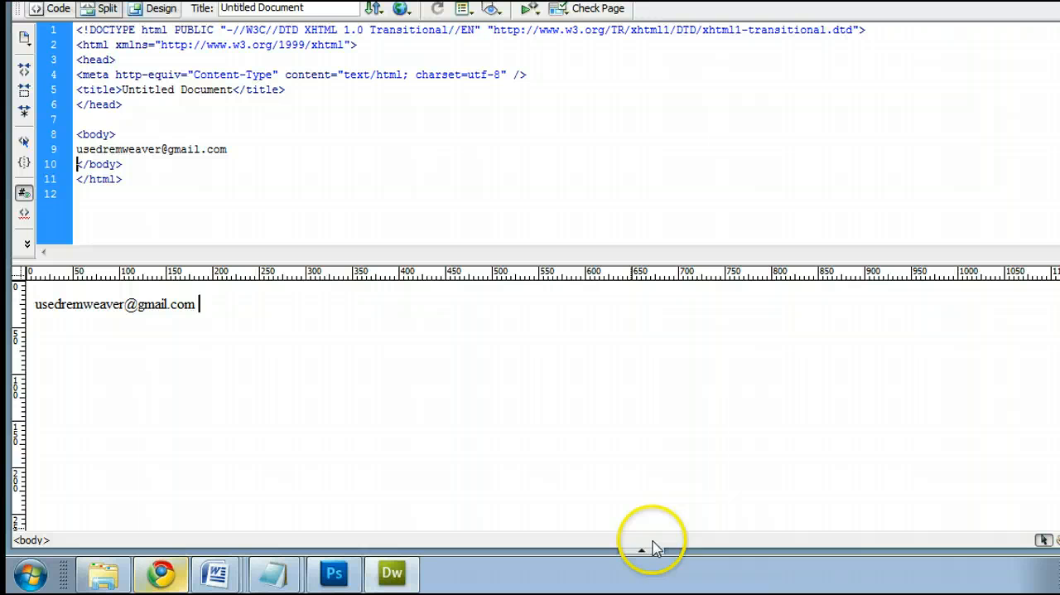
click(640, 550)
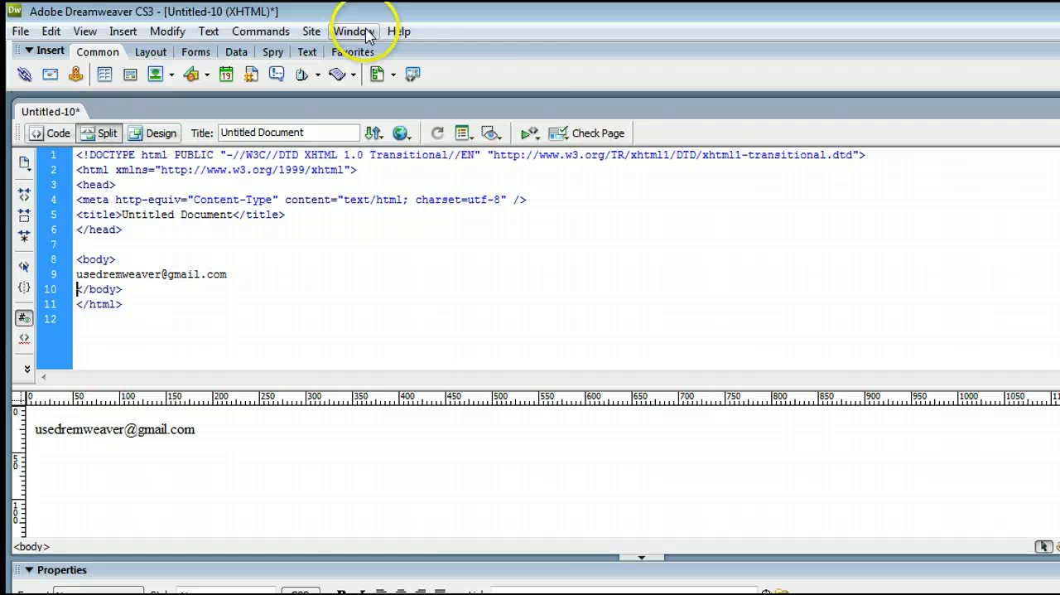
Step: Show the Properties inspector via Window > Properties and return to the page
click(354, 31)
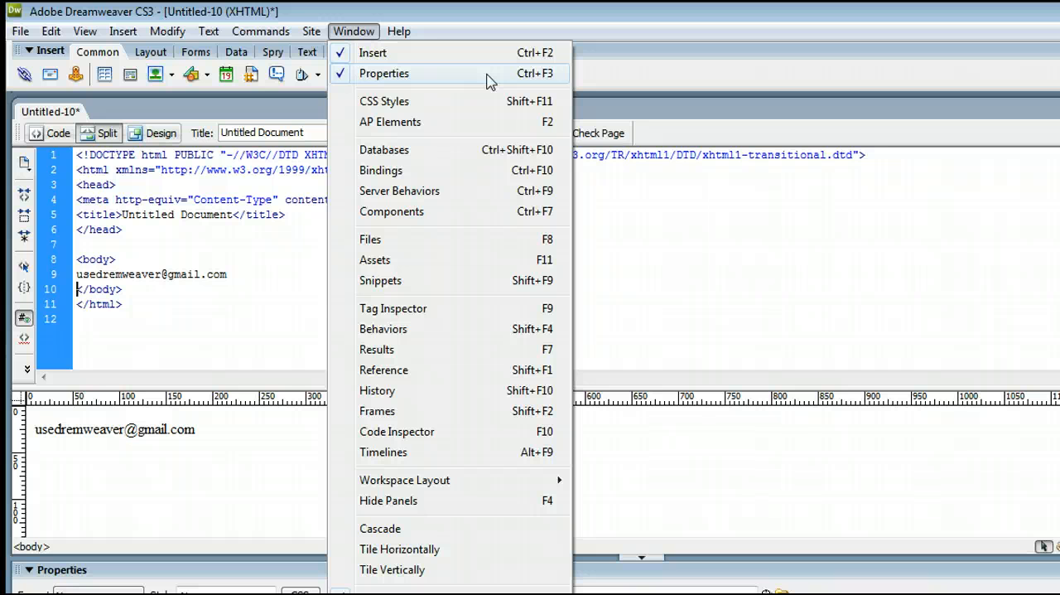
click(523, 80)
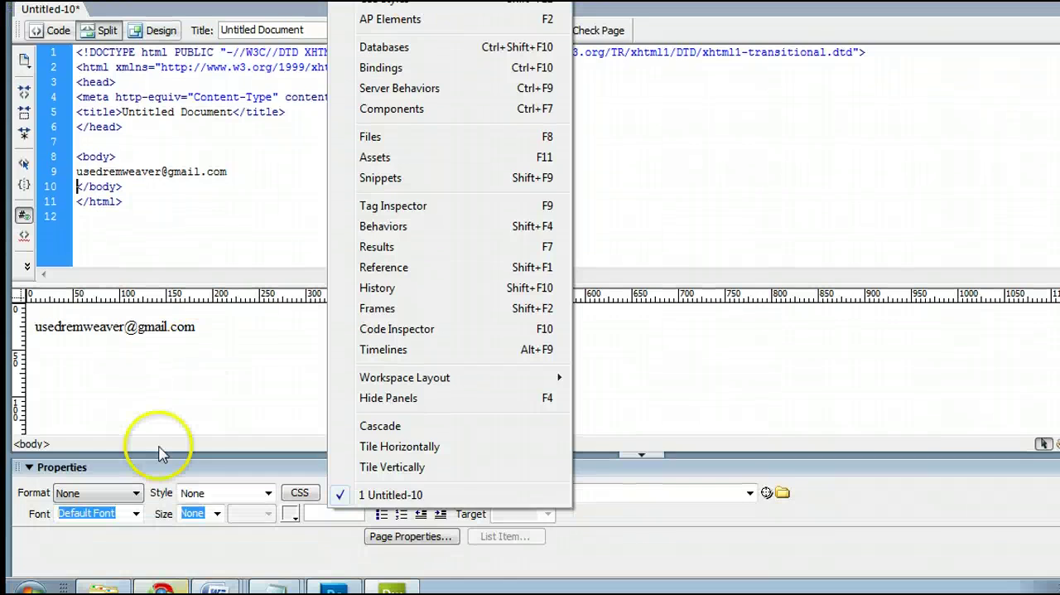
click(212, 485)
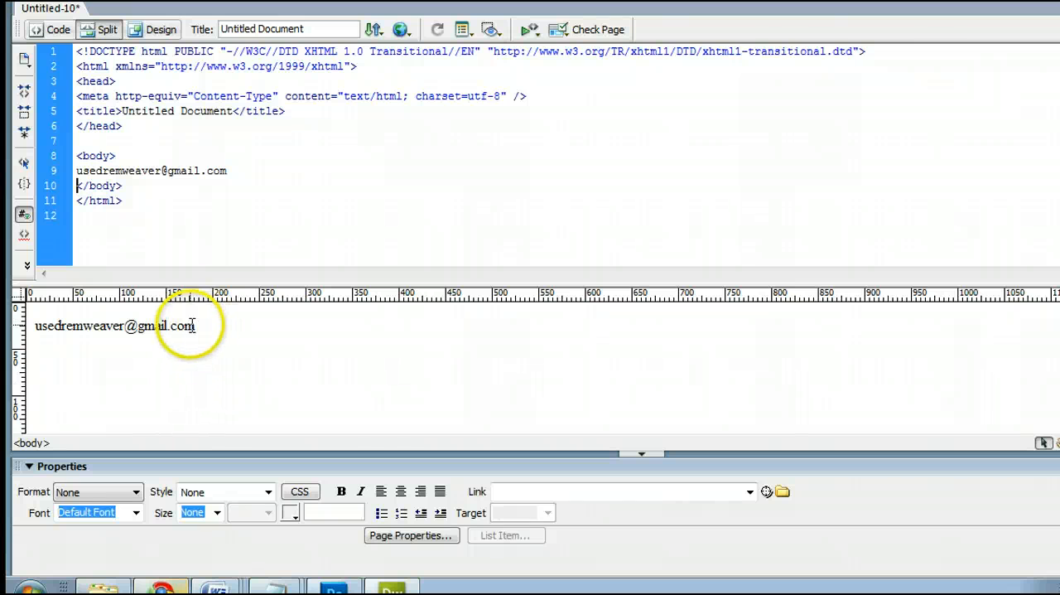
Step: Select the email text and give it a Link value of 'mailto:' in the Properties inspector
drag(193, 326, 37, 324)
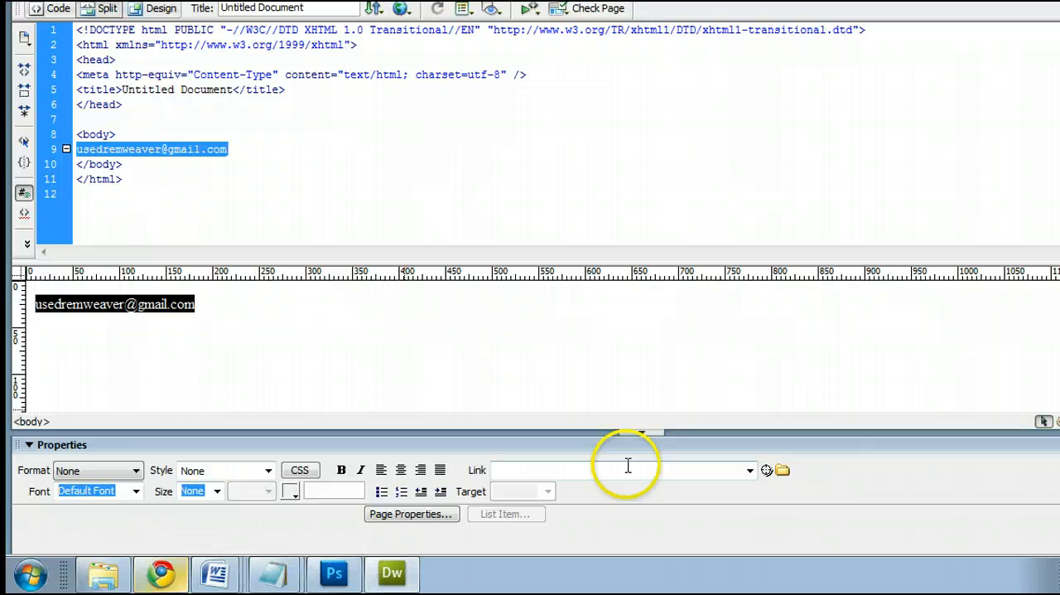
click(525, 470)
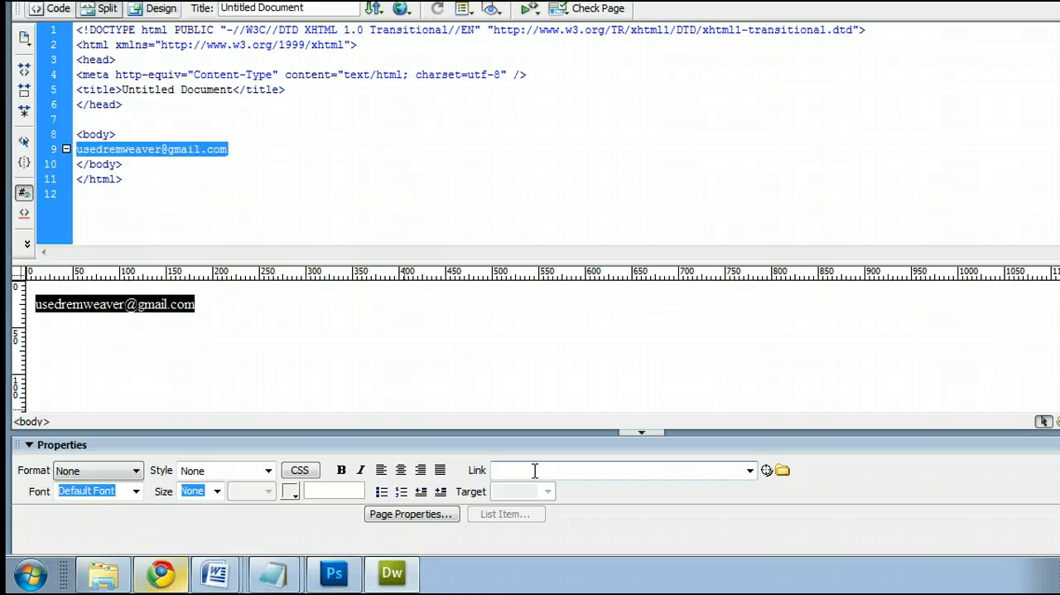
text(mailto:)
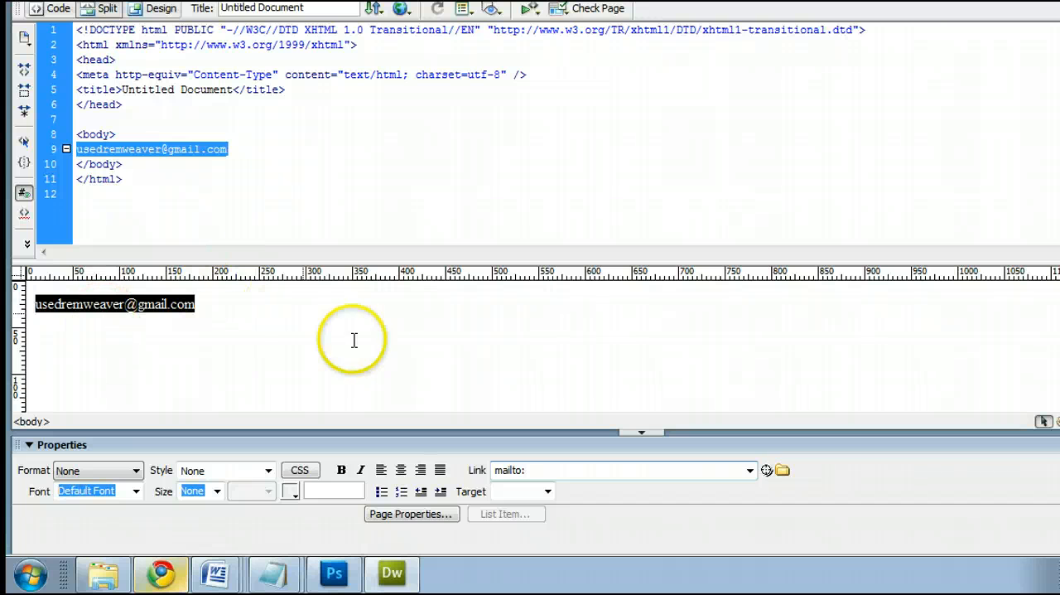
click(72, 306)
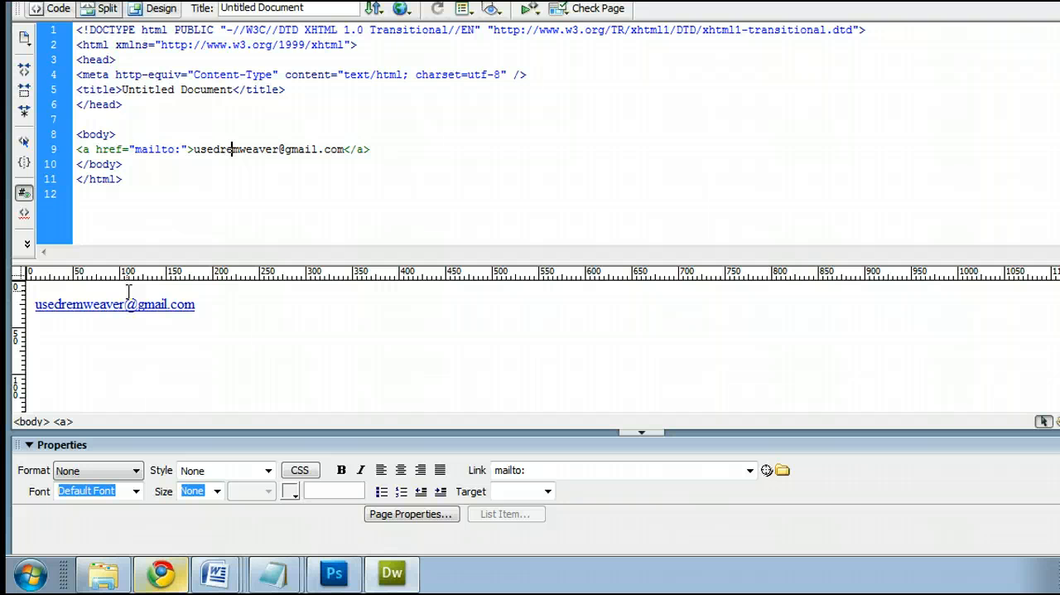
text(a)
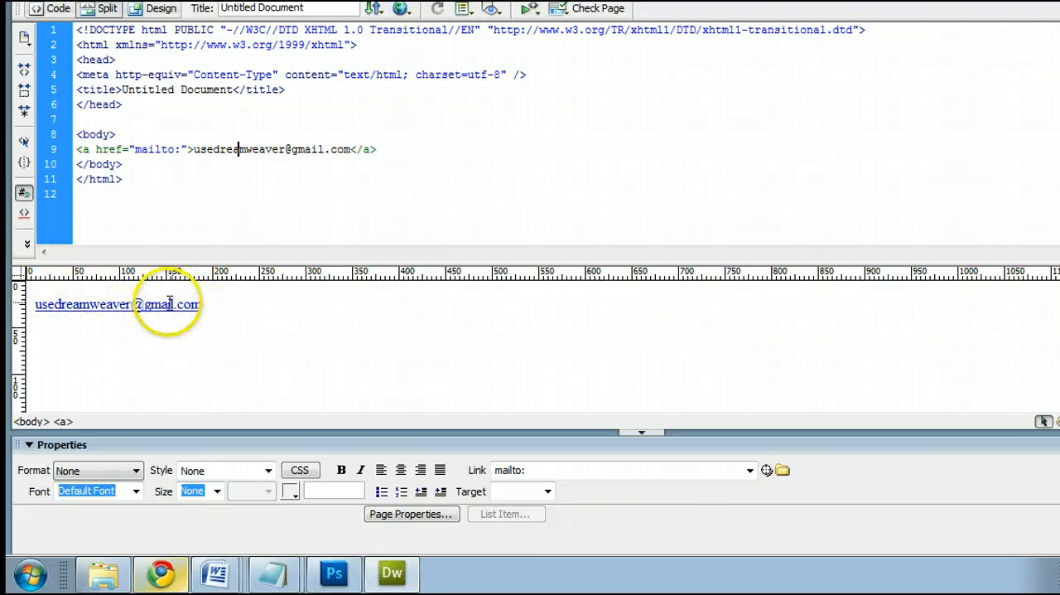
drag(201, 304, 37, 308)
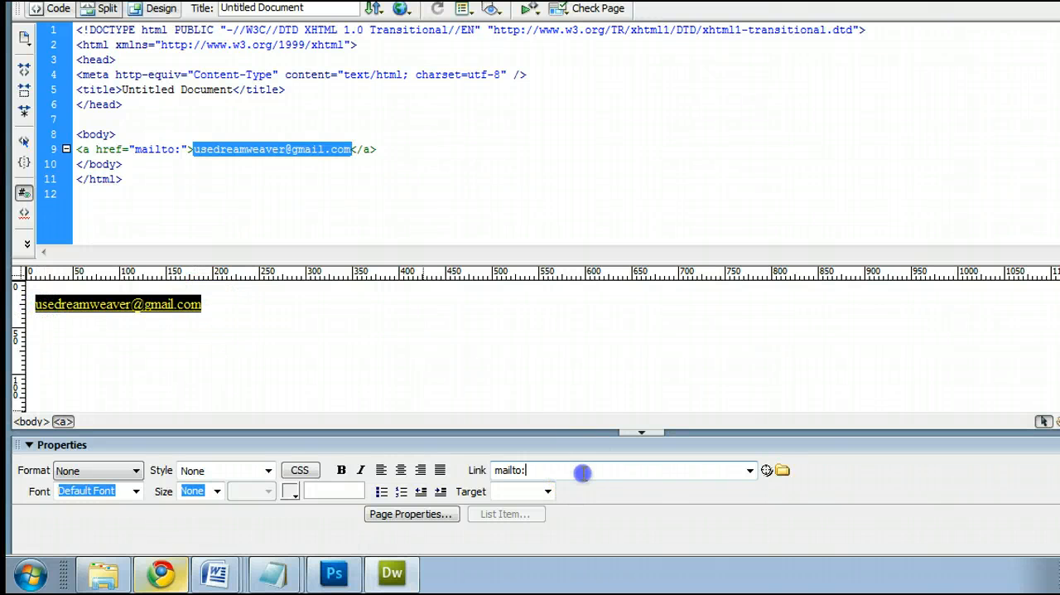
click(531, 469)
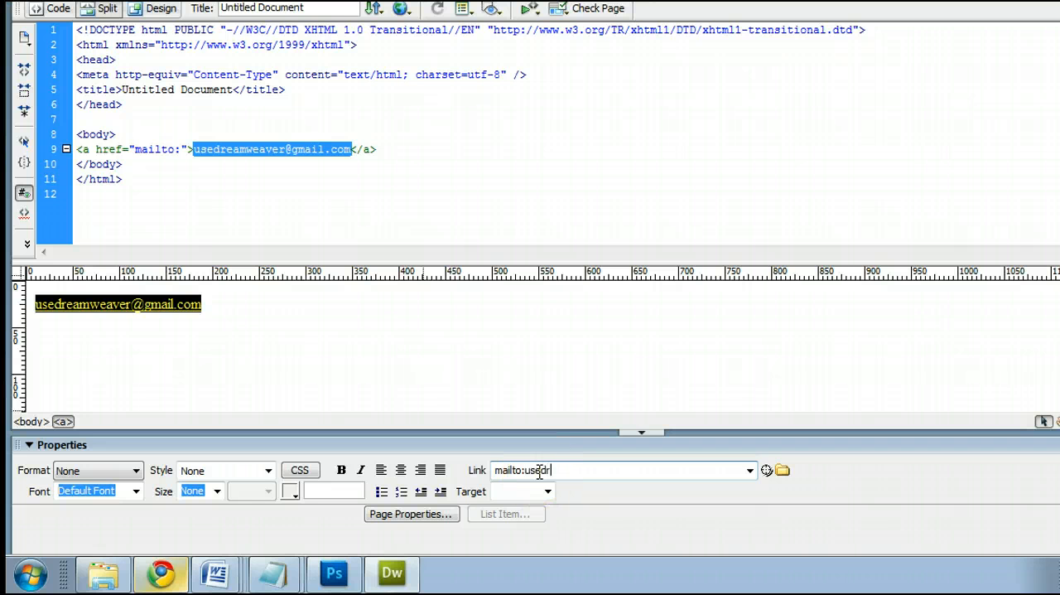
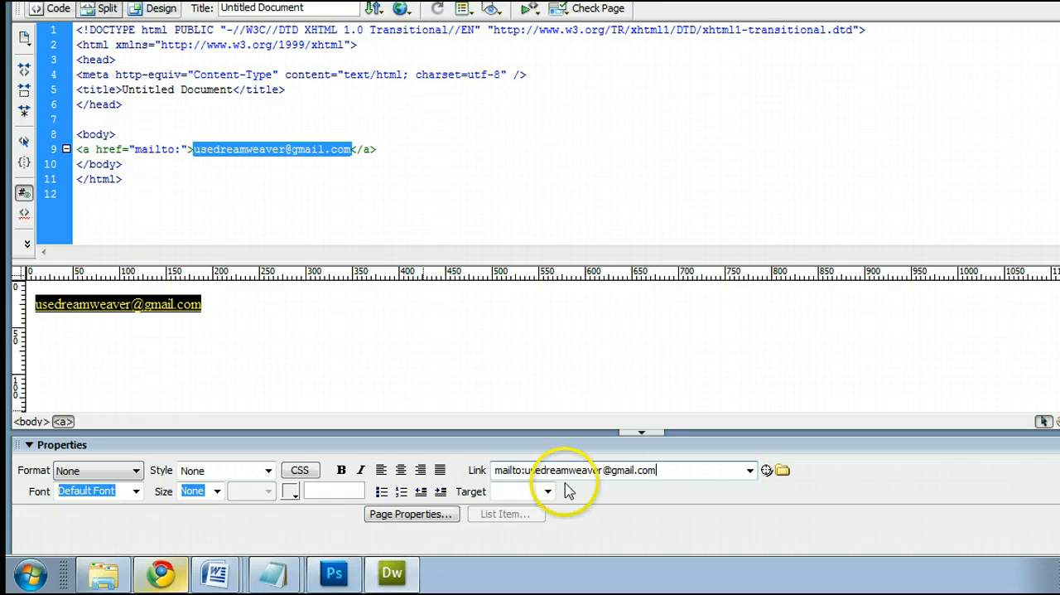
click(300, 303)
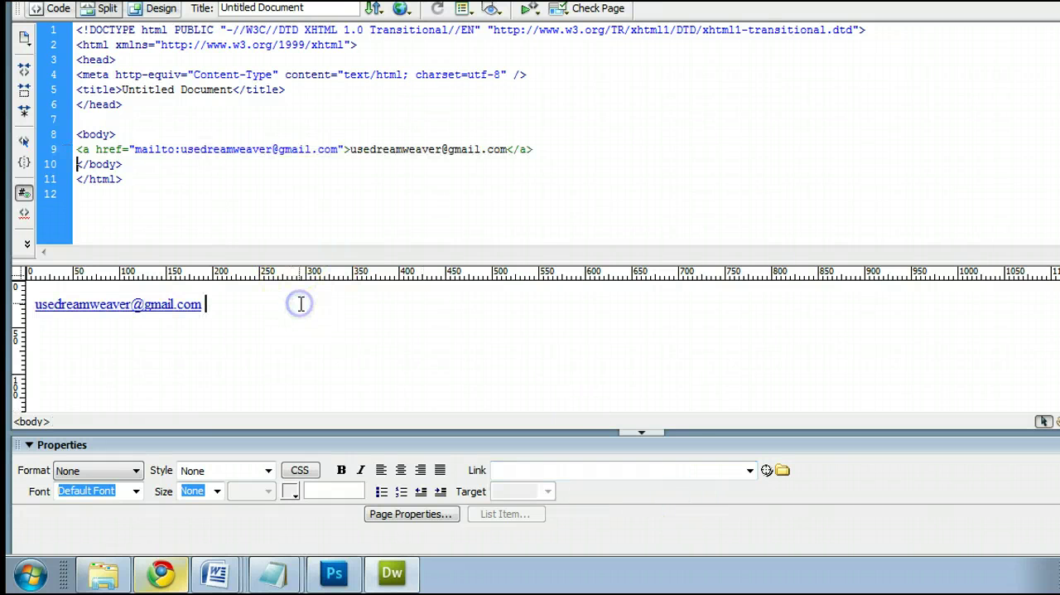
click(180, 320)
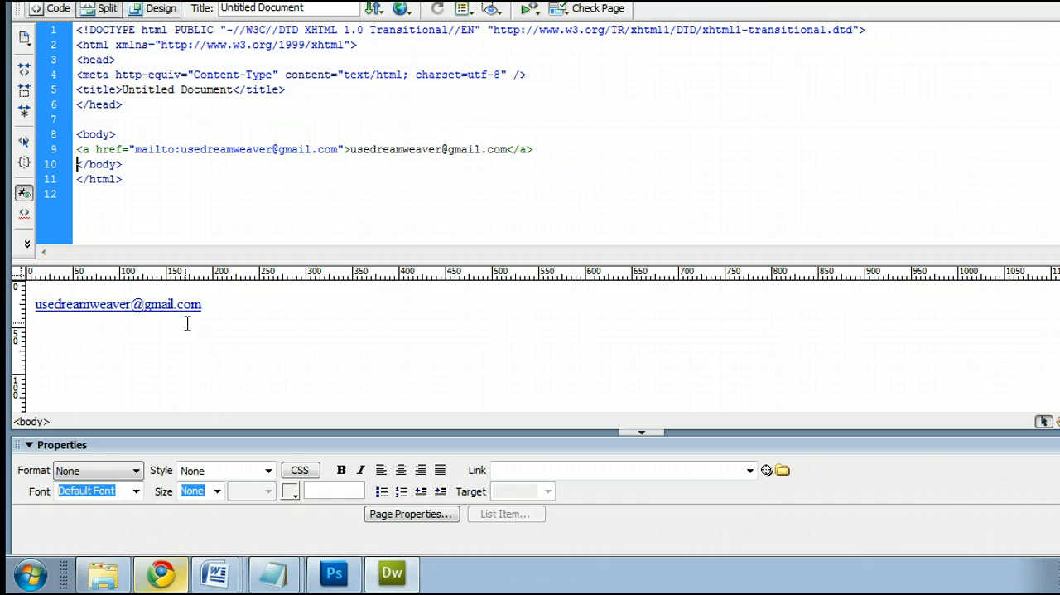
click(170, 309)
click(190, 328)
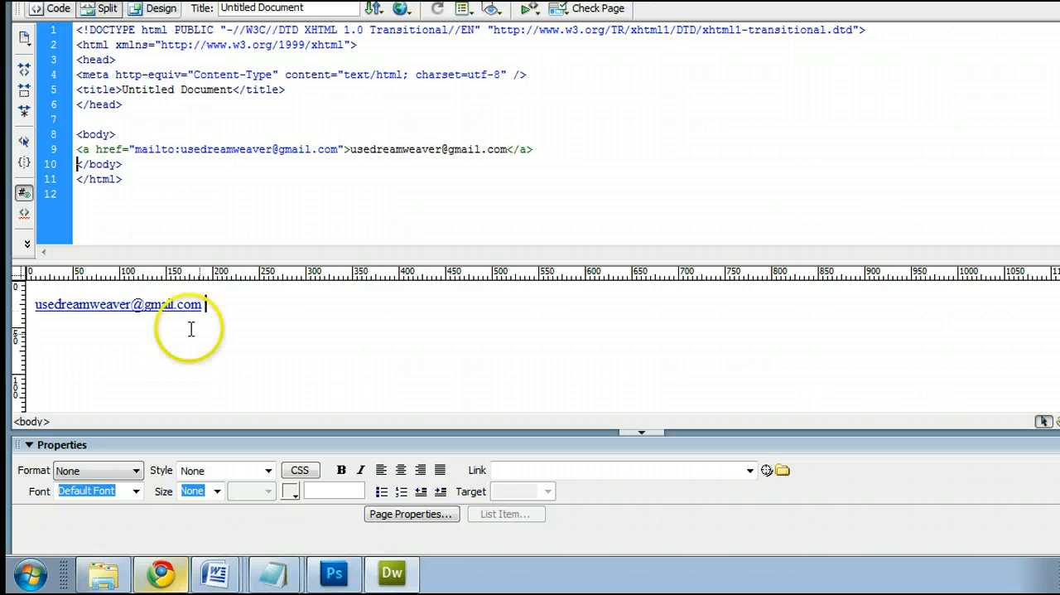